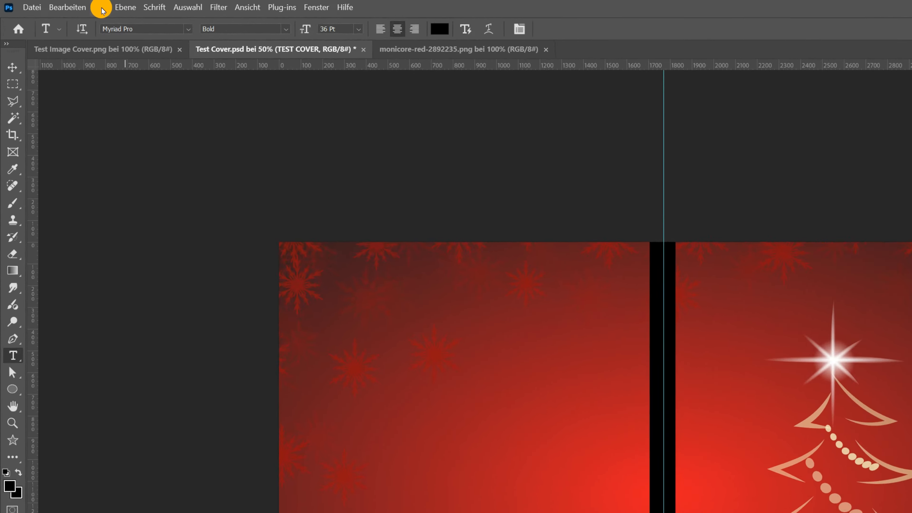
Set the canvas size in millimetres to 318,13 wide and 234,95 high, keeping the centre anchor
{"action": "left_click", "coordinate": [54, 4]}
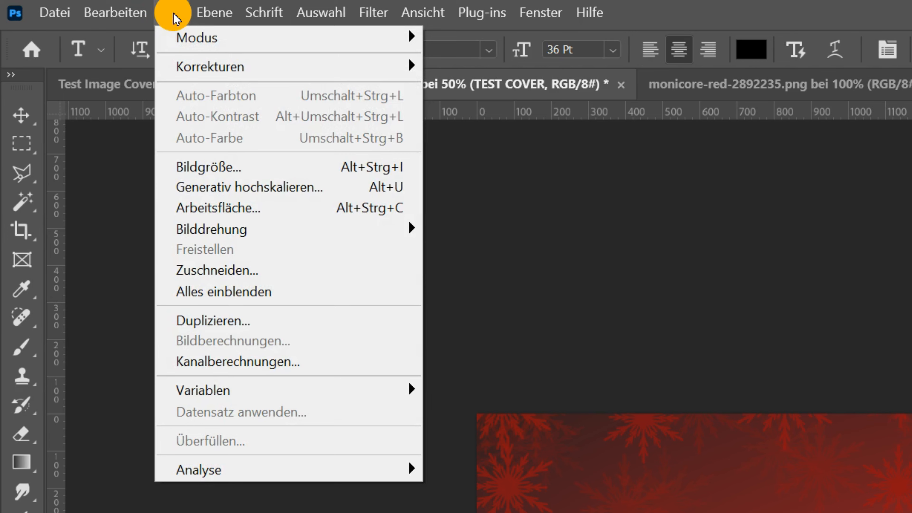
{"action": "left_click", "coordinate": [227, 210]}
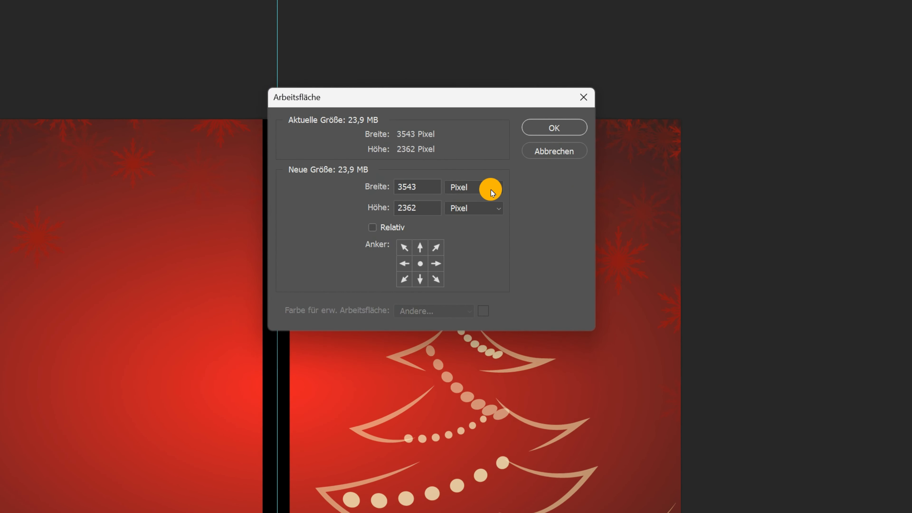
{"action": "left_click", "coordinate": [472, 168]}
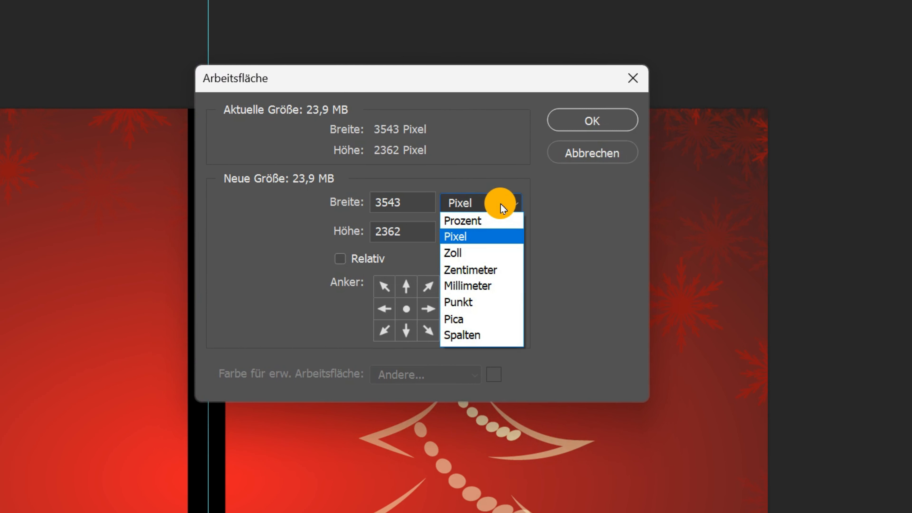
{"action": "left_click", "coordinate": [469, 287]}
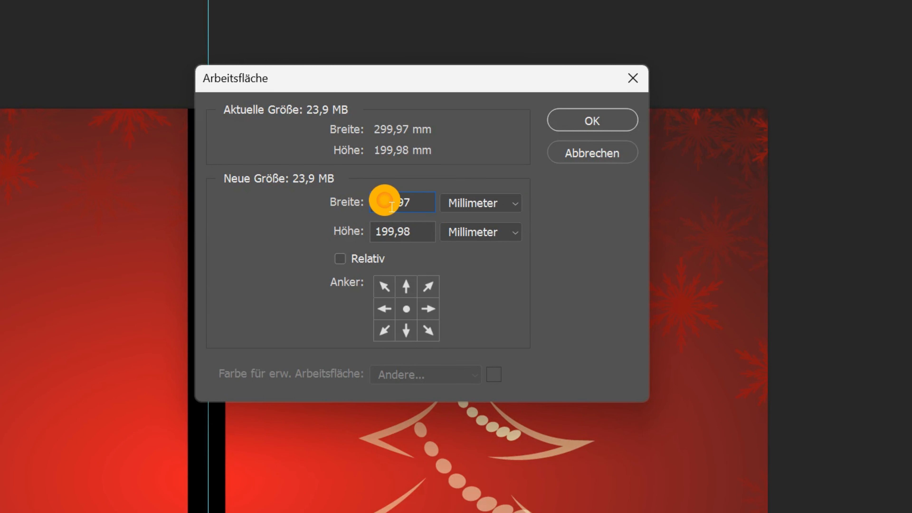
{"action": "left_click", "coordinate": [364, 205]}
{"action": "type", "text": "318,13"}
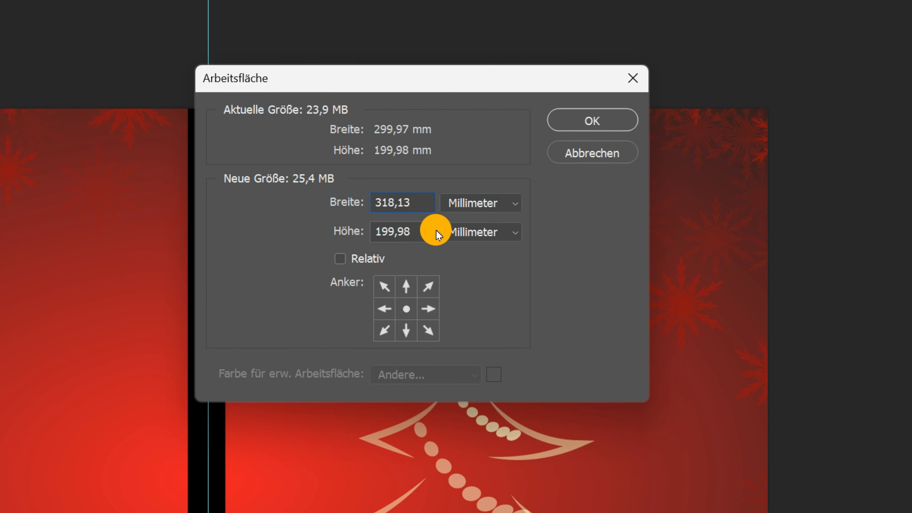
{"action": "left_click", "coordinate": [367, 232]}
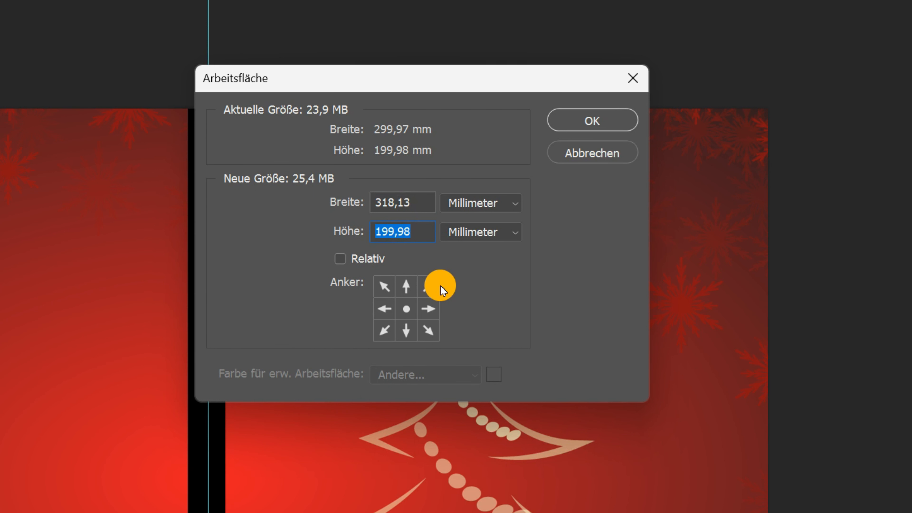
{"action": "type", "text": "23"}
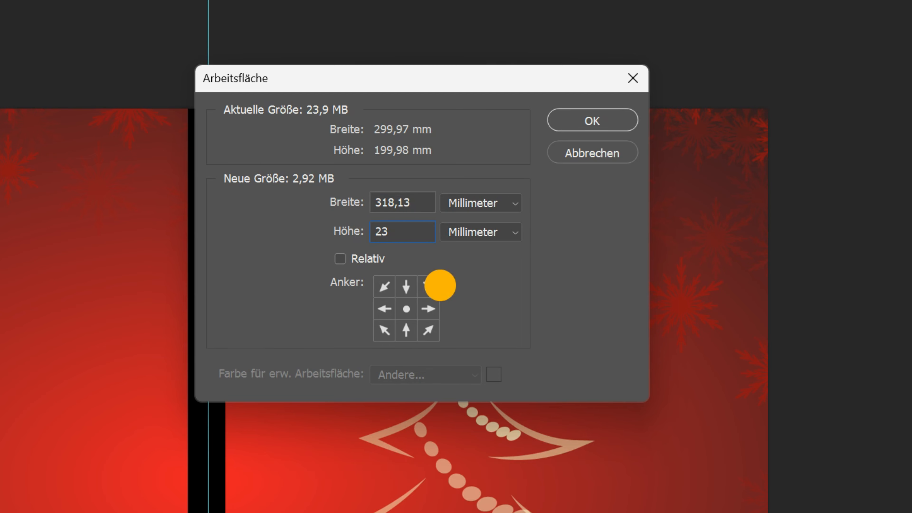
{"action": "type", "text": "4,95"}
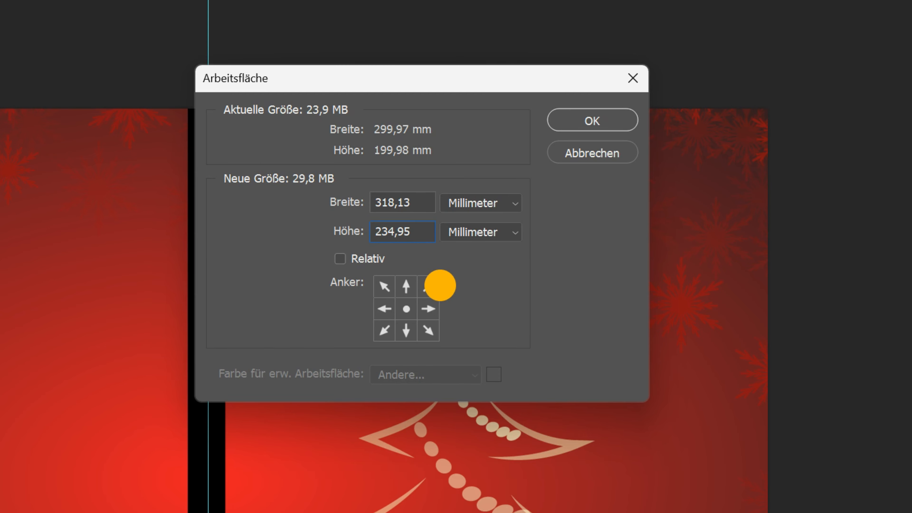
{"action": "left_click", "coordinate": [588, 120]}
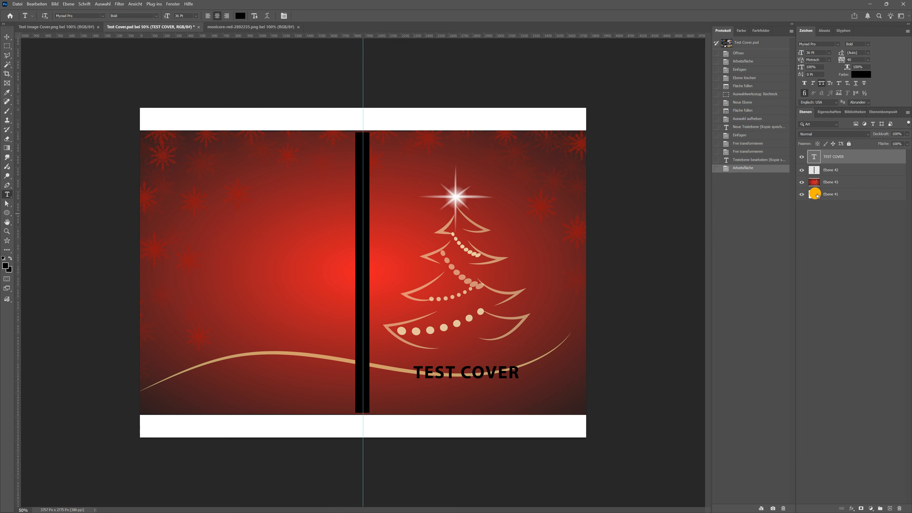
Scale up the red Christmas background layer Ebene 43 proportionally until it covers the enlarged canvas from upper to lower edge
{"action": "left_click", "coordinate": [828, 182]}
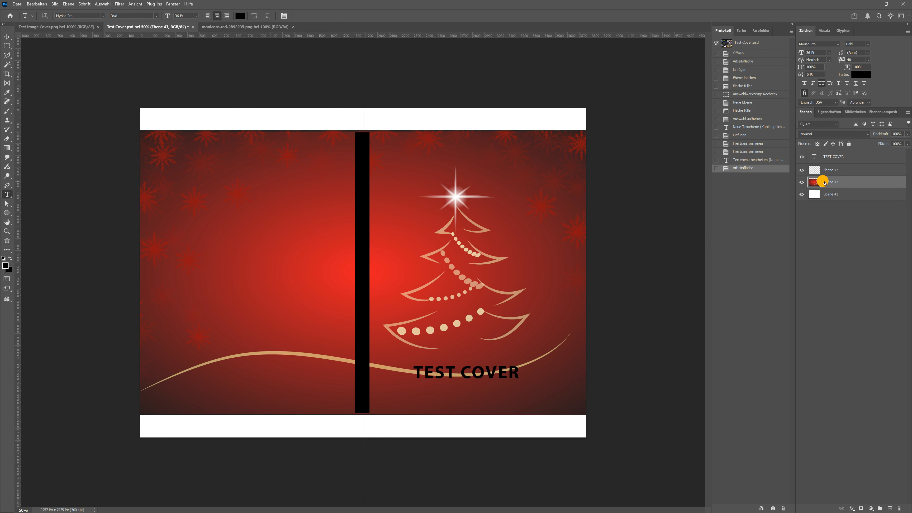
{"action": "key", "text": "ctrl+t"}
{"action": "left_click_drag", "start_coordinate": [614, 417], "coordinate": [653, 438]}
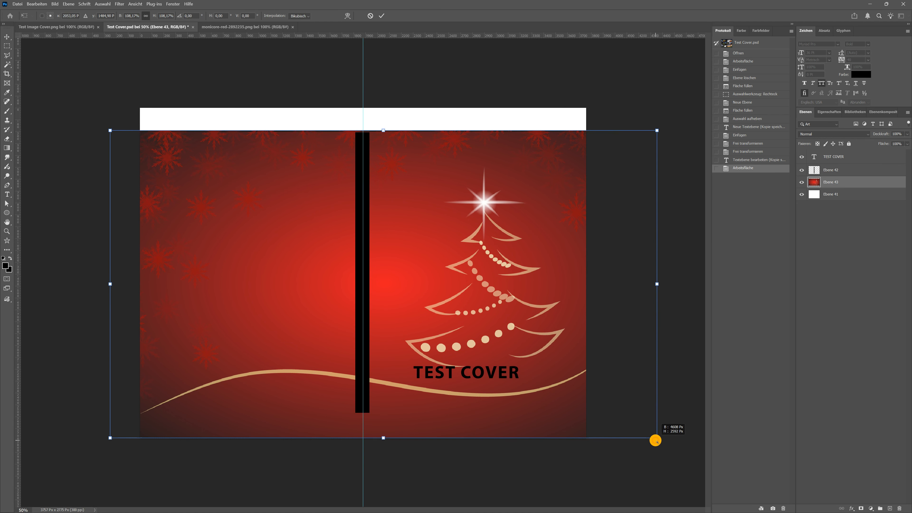
{"action": "left_click_drag", "start_coordinate": [101, 127], "coordinate": [64, 104]}
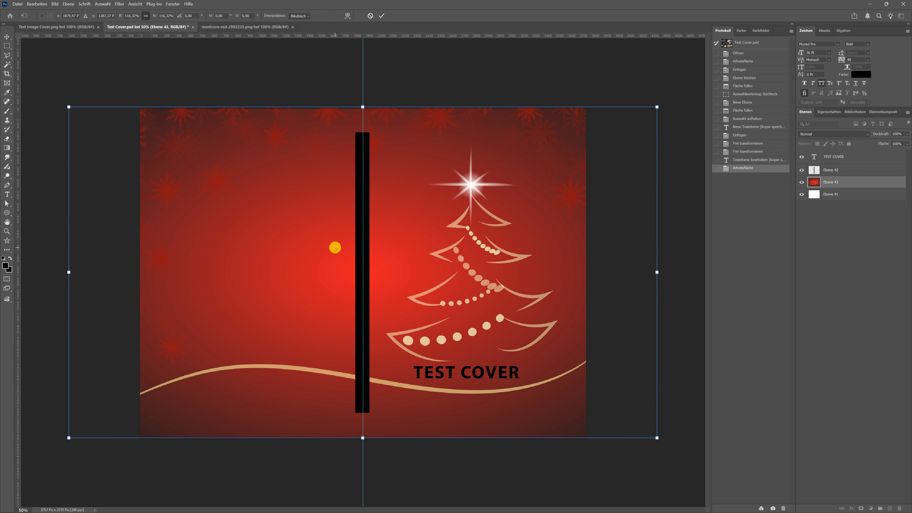
{"action": "key", "text": "Return"}
Stretch the black spine strip on layer Ebene 42 vertically to reach the canvas's upper and lower edges, keeping its width
{"action": "left_click", "coordinate": [837, 170]}
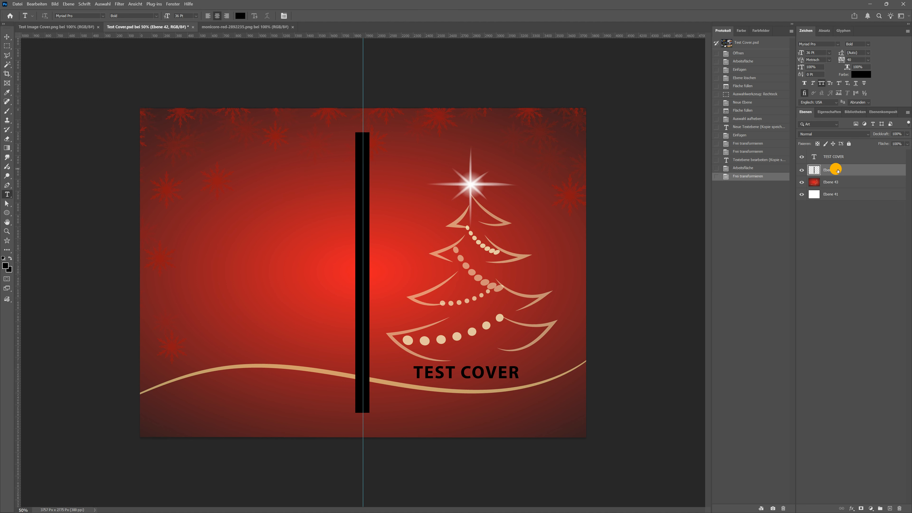
{"action": "key", "text": "ctrl+t"}
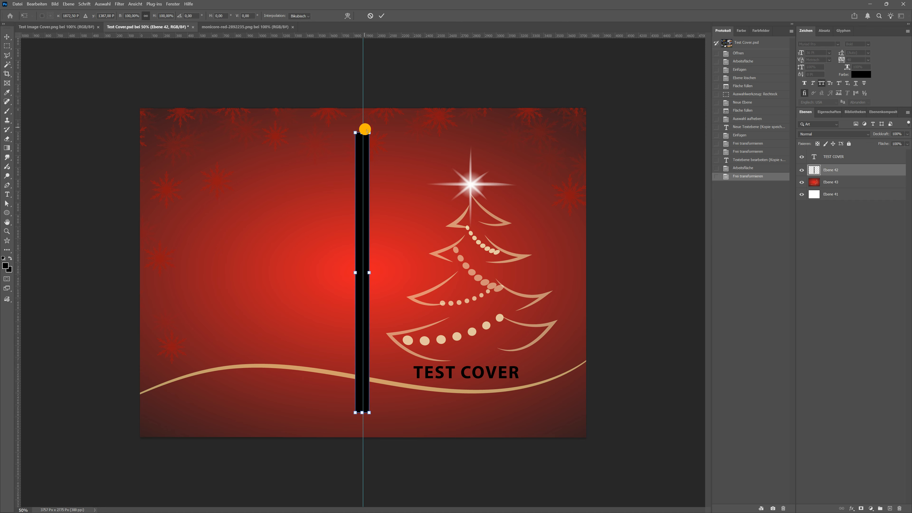
{"action": "left_click_drag", "start_coordinate": [365, 130], "coordinate": [363, 107]}
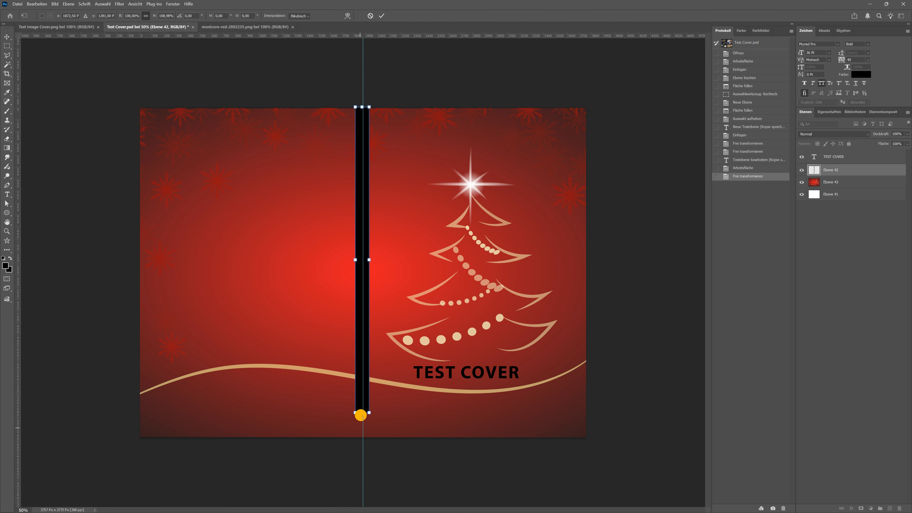
{"action": "left_click_drag", "start_coordinate": [360, 416], "coordinate": [362, 437]}
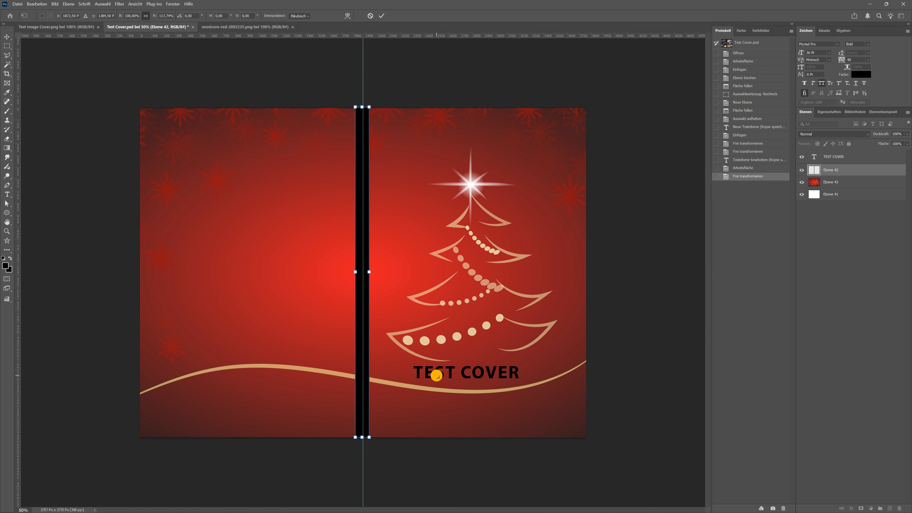
{"action": "key", "text": "Return"}
Place the 6 x 9 inch paperback cover template image above the TEST COVER text layer and reduce its opacity to 50%
{"action": "key", "text": "t"}
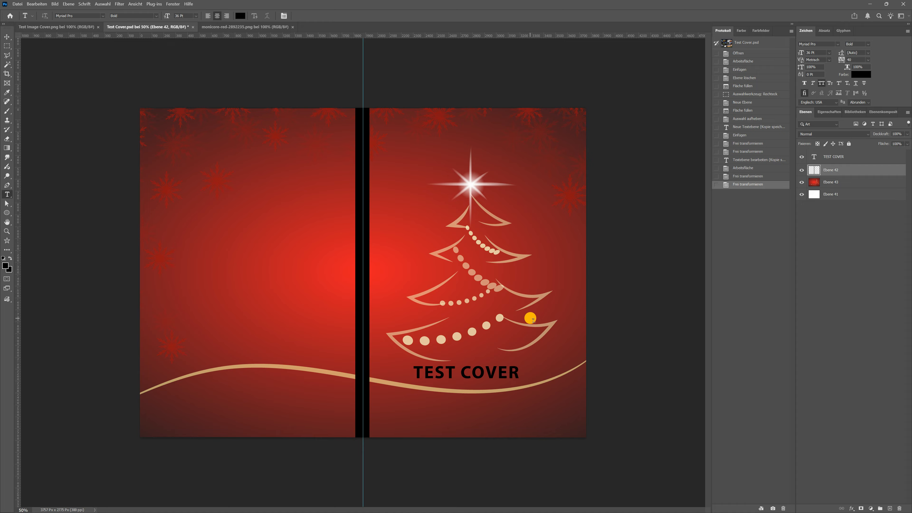
{"action": "left_click", "coordinate": [842, 156]}
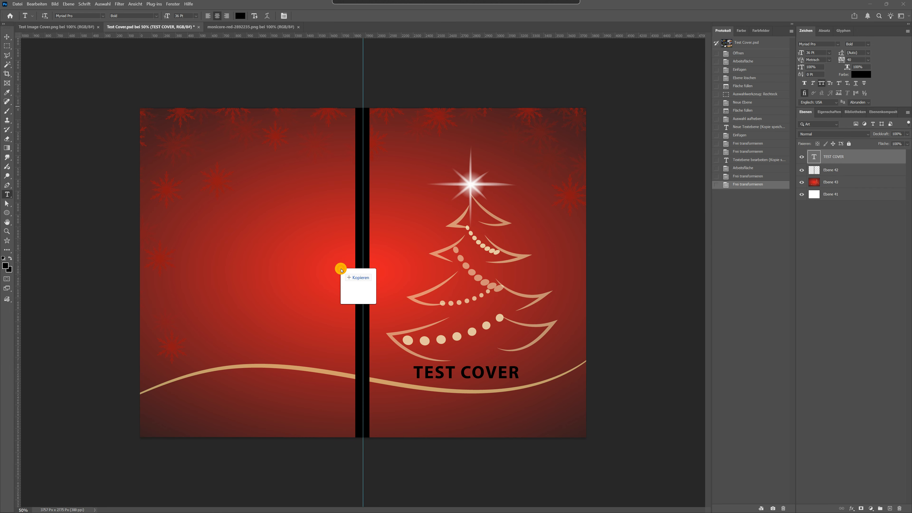
{"action": "left_click_drag", "start_coordinate": [340, 269], "coordinate": [340, 269]}
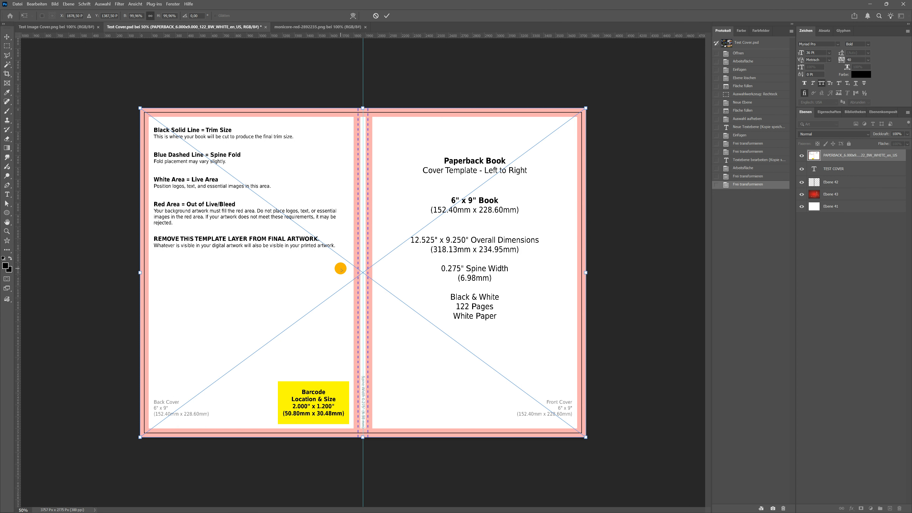
{"action": "key", "text": "Return"}
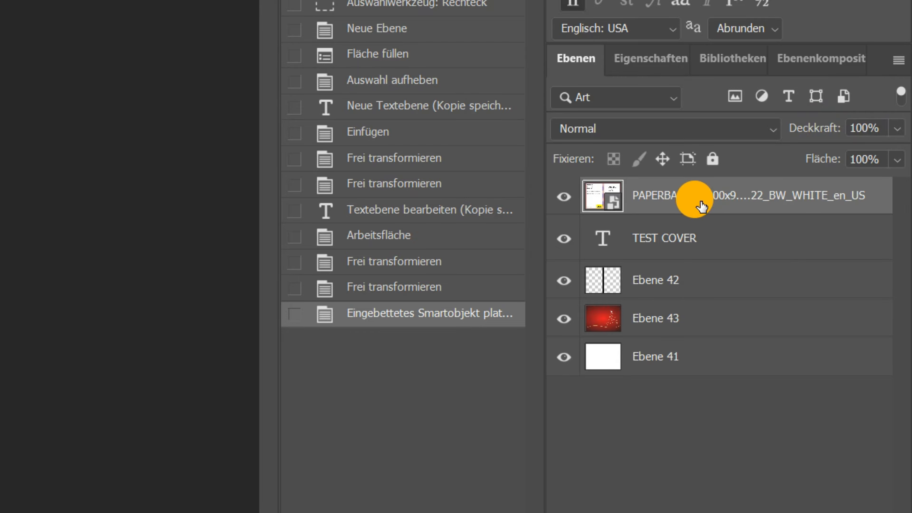
{"action": "left_click", "coordinate": [896, 129]}
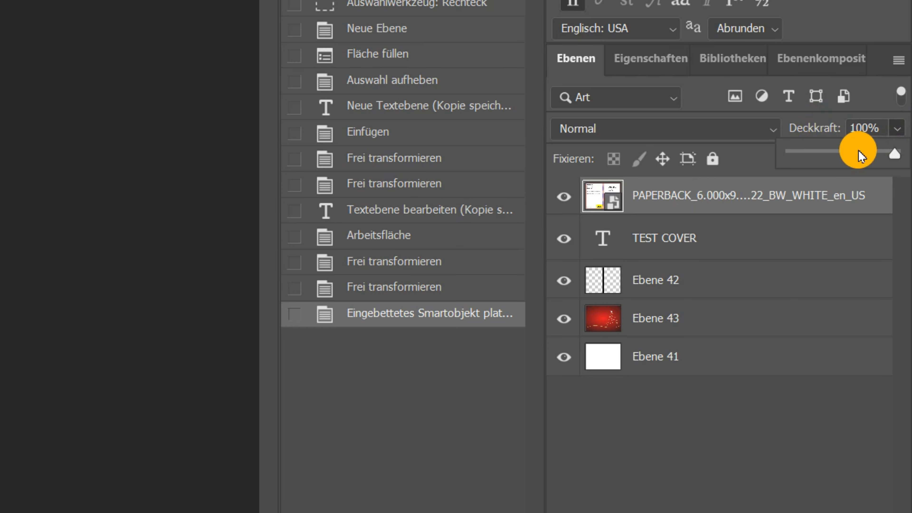
{"action": "left_click_drag", "start_coordinate": [836, 155], "coordinate": [846, 155]}
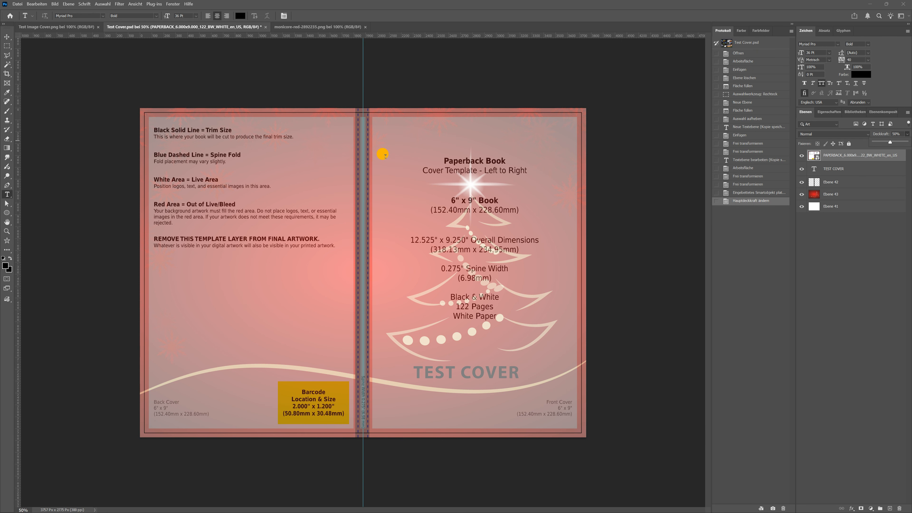
Examine up close how the artwork lines up with the template's spine fold lines, trim line and red bleed areas
{"action": "key", "text": "ctrl+plus"}
{"action": "key", "text": "ctrl+plus"}
{"action": "key", "text": "ctrl+plus"}
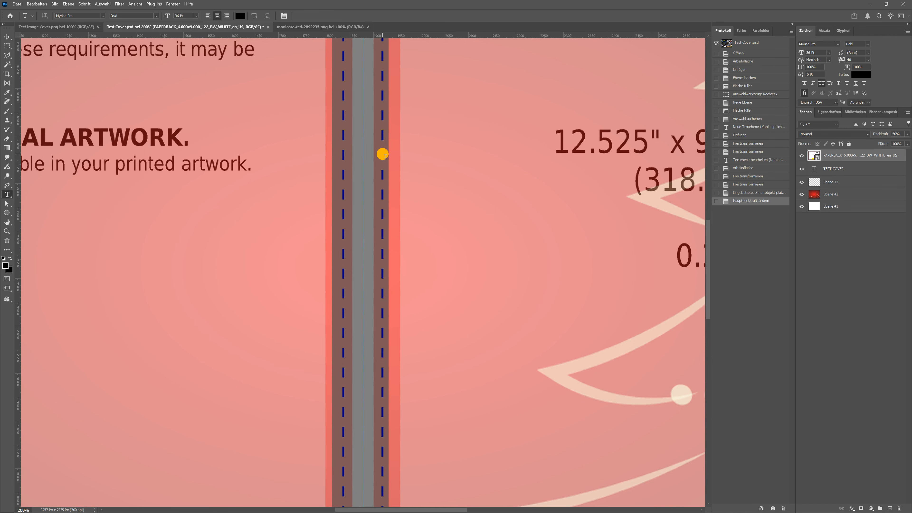
{"action": "left_click_drag", "start_coordinate": [548, 305], "coordinate": [237, 176]}
{"action": "left_click_drag", "start_coordinate": [648, 366], "coordinate": [268, 207]}
{"action": "left_click_drag", "start_coordinate": [374, 273], "coordinate": [289, 179]}
{"action": "left_click_drag", "start_coordinate": [305, 220], "coordinate": [392, 190]}
{"action": "scroll", "coordinate": [360, 271], "scroll_direction": "up", "scroll_amount": 15}
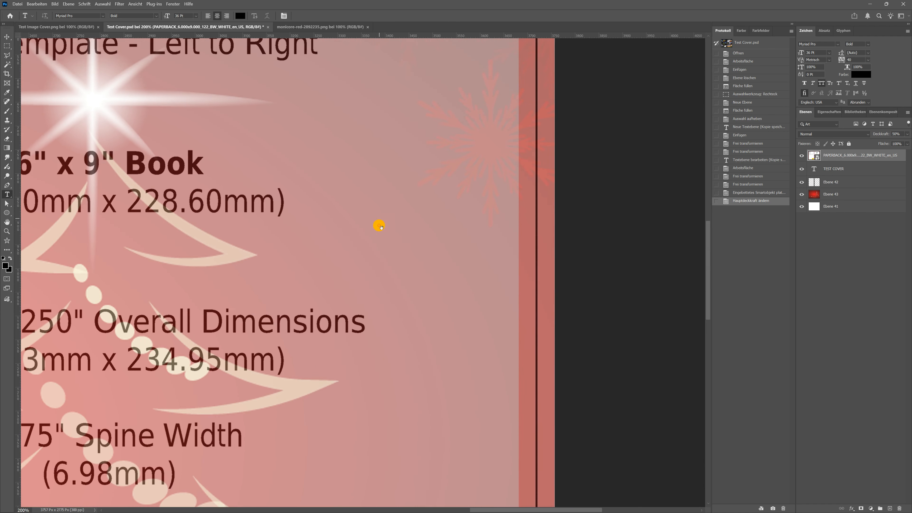
{"action": "left_click_drag", "start_coordinate": [353, 283], "coordinate": [360, 380]}
{"action": "left_click_drag", "start_coordinate": [295, 317], "coordinate": [424, 257]}
{"action": "left_click_drag", "start_coordinate": [354, 267], "coordinate": [401, 314]}
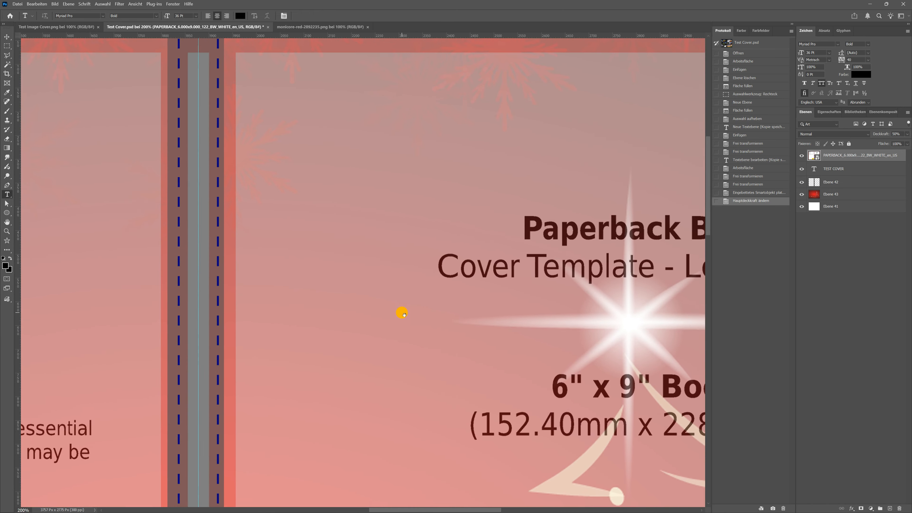
{"action": "key", "text": "ctrl+0"}
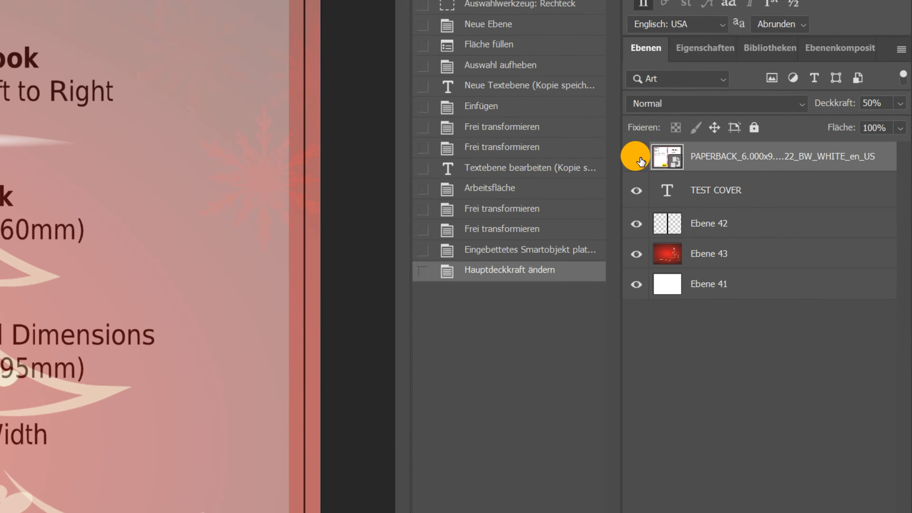
Hide the paperback cover template layer
{"action": "left_click", "coordinate": [799, 156]}
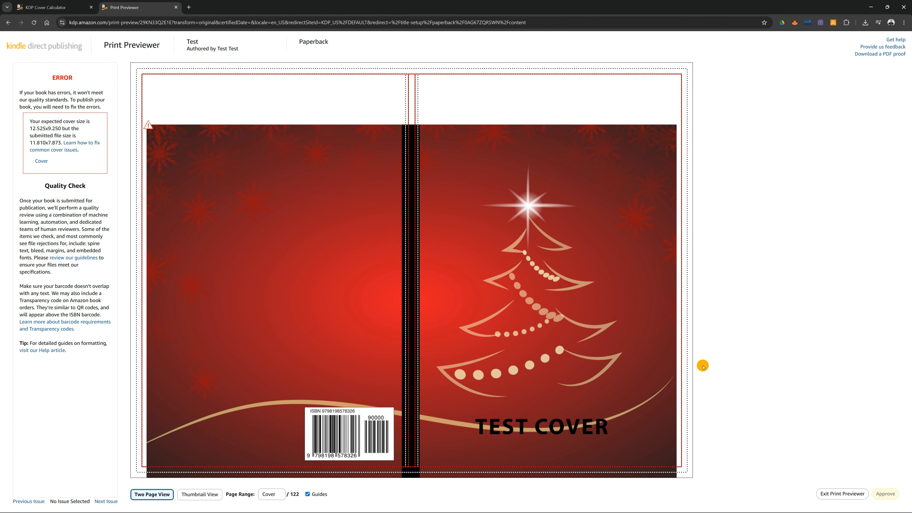
In Kindle Direct Publishing, leave the print previewer and upload the revised cover file in the Book Cover section
{"action": "left_click", "coordinate": [843, 496]}
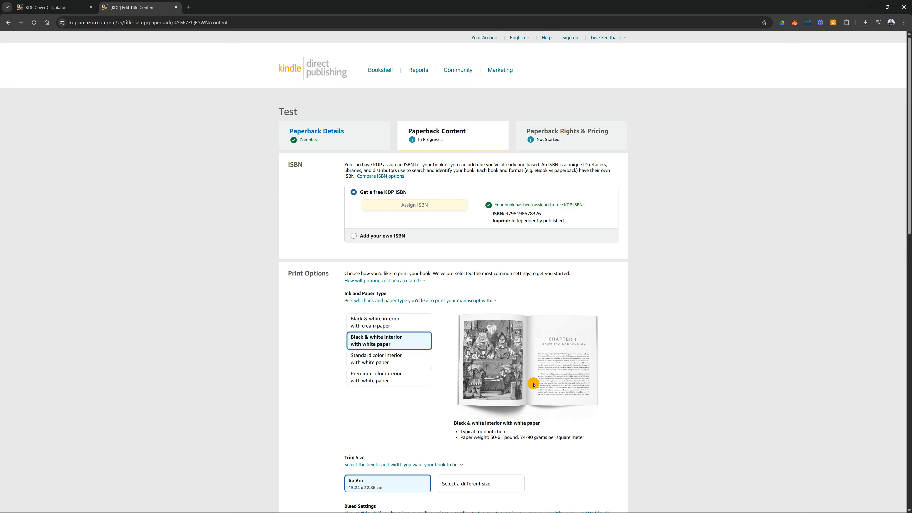
{"action": "scroll", "coordinate": [520, 380], "scroll_direction": "down", "scroll_amount": 8}
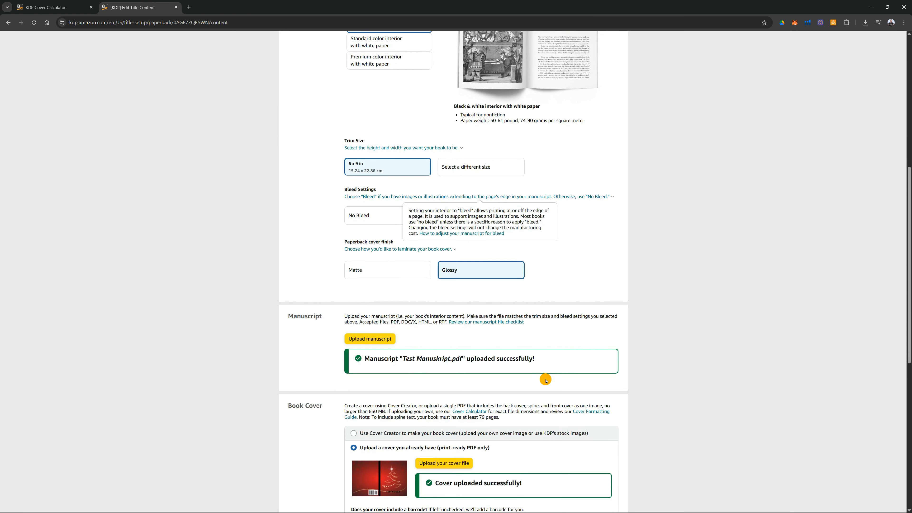
{"action": "scroll", "coordinate": [535, 370], "scroll_direction": "down", "scroll_amount": 5}
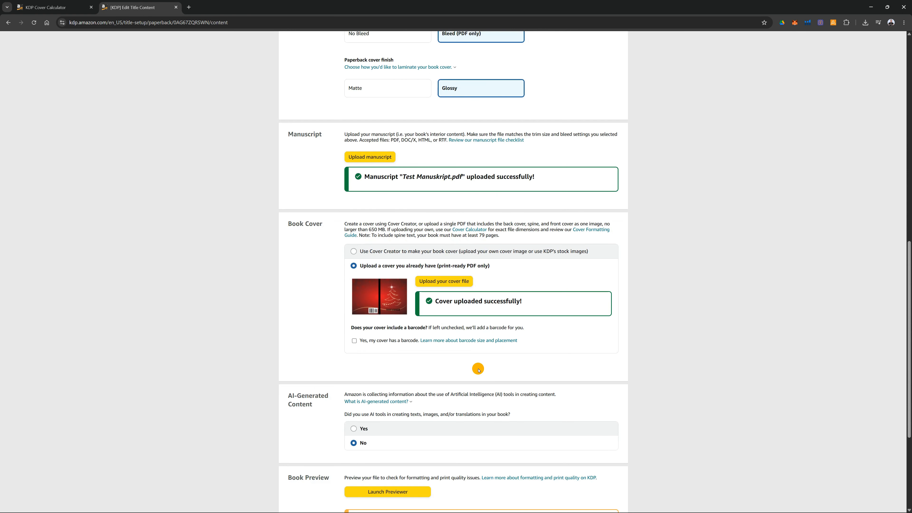
{"action": "left_click", "coordinate": [438, 282]}
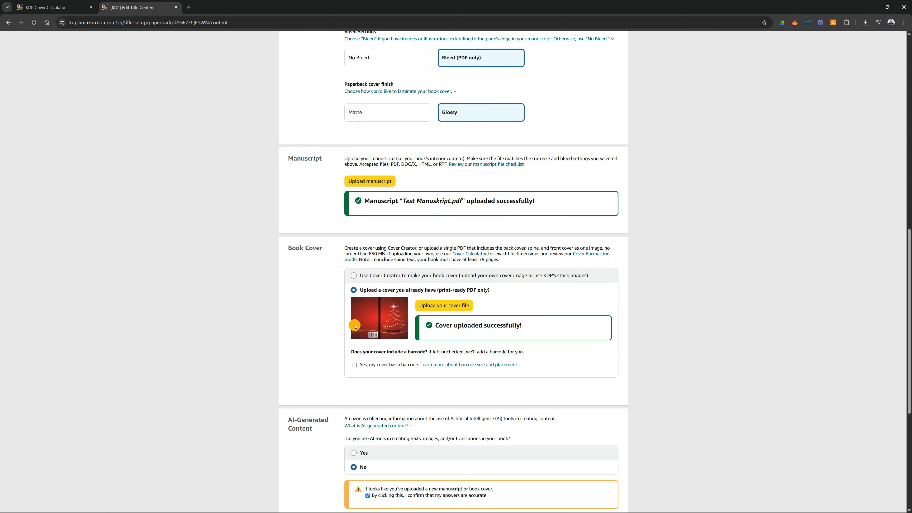
Launch the print previewer for the book with the newly uploaded cover
{"action": "scroll", "coordinate": [315, 323], "scroll_direction": "down", "scroll_amount": 5}
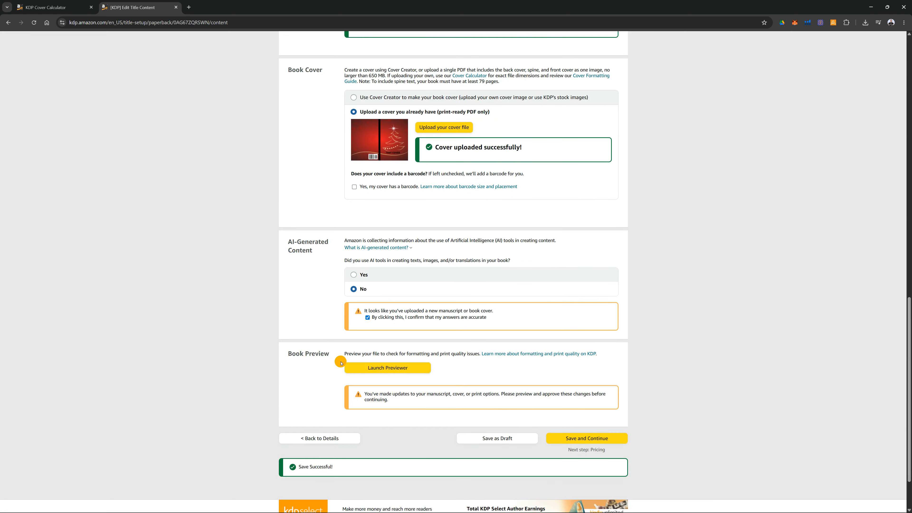
{"action": "left_click", "coordinate": [386, 368]}
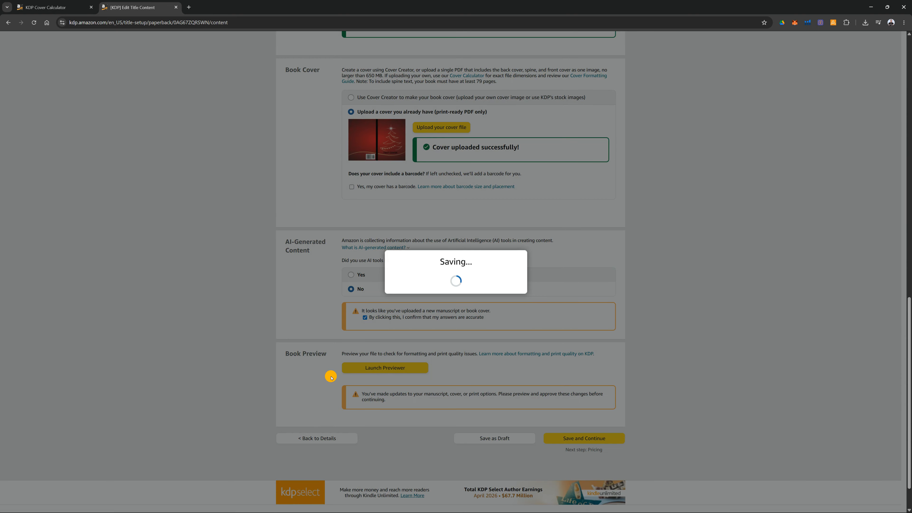